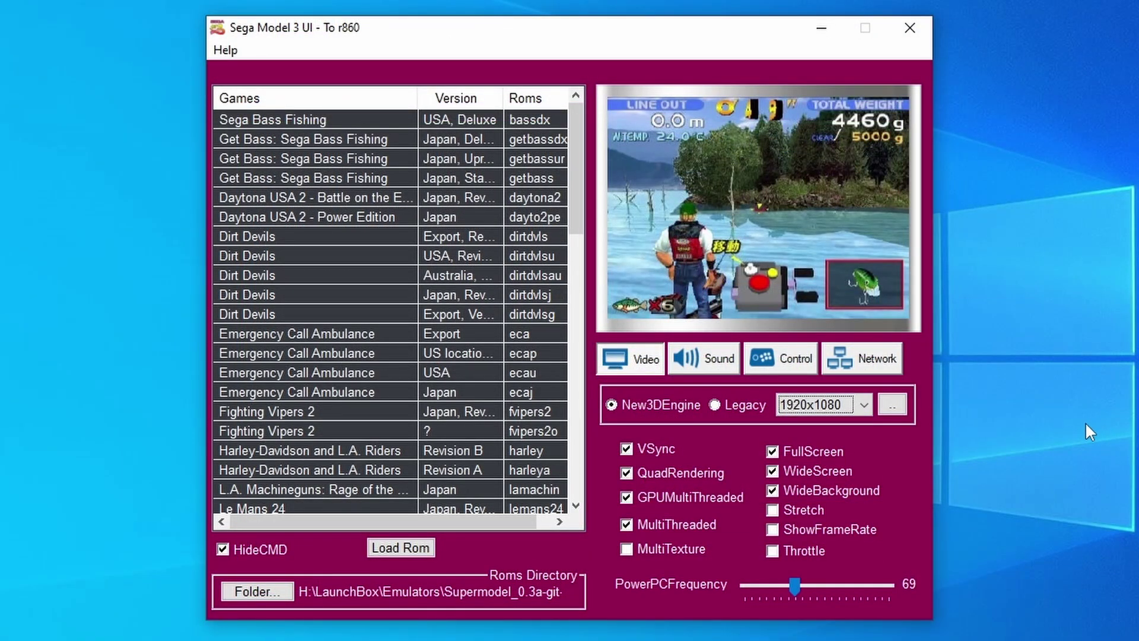
Step: Set the emulator's input system to rawinput in the control settings
left_click(792, 361)
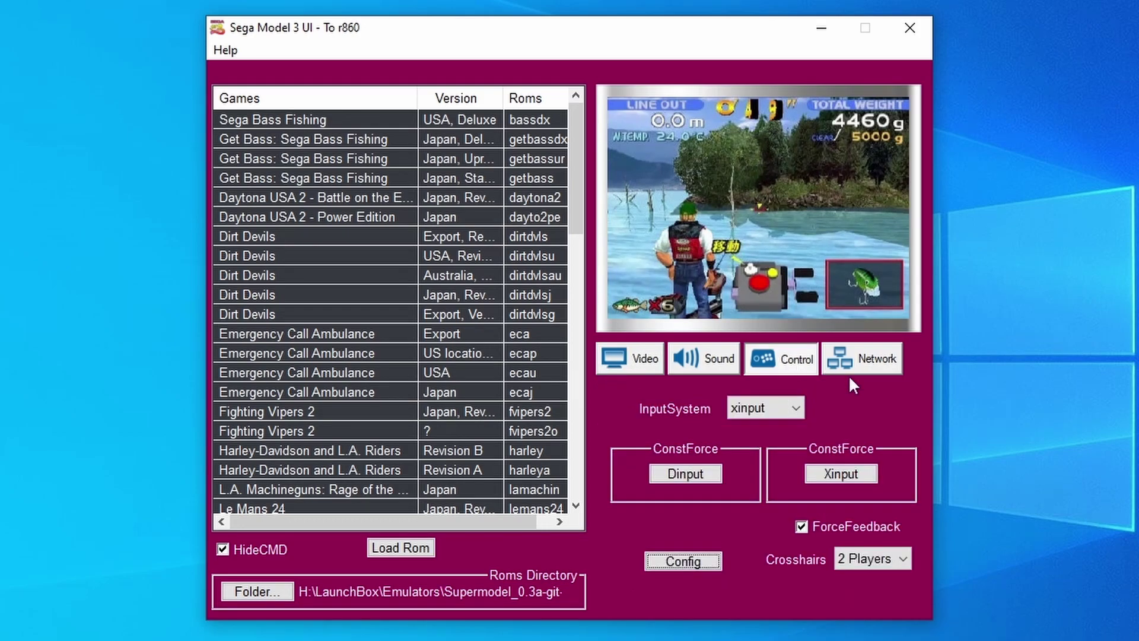
left_click(773, 415)
left_click(772, 455)
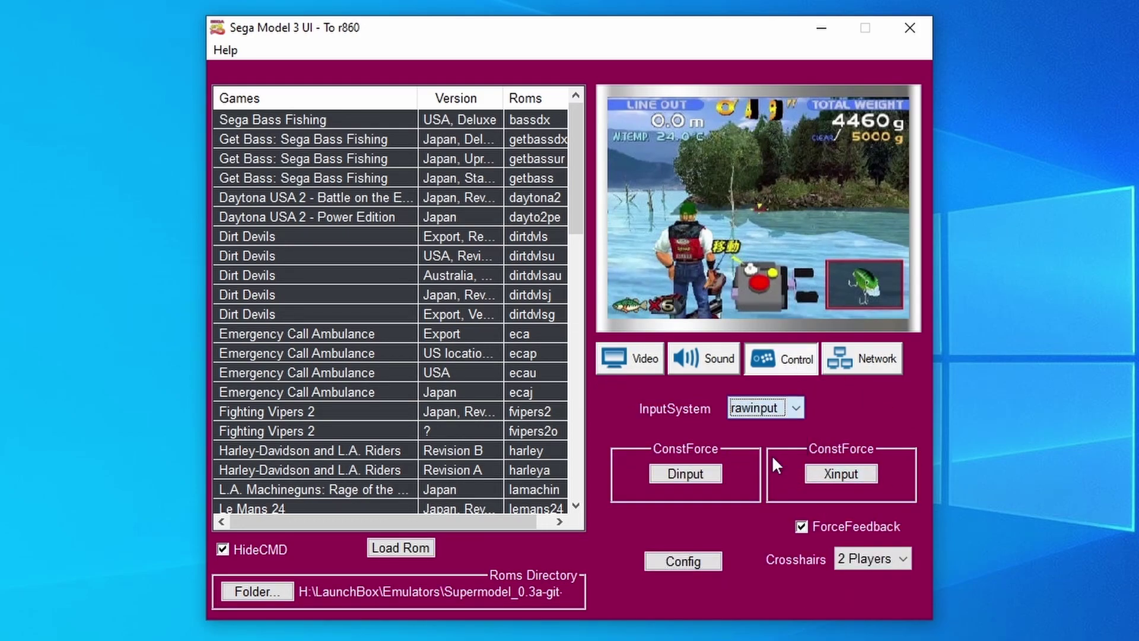
left_click(772, 414)
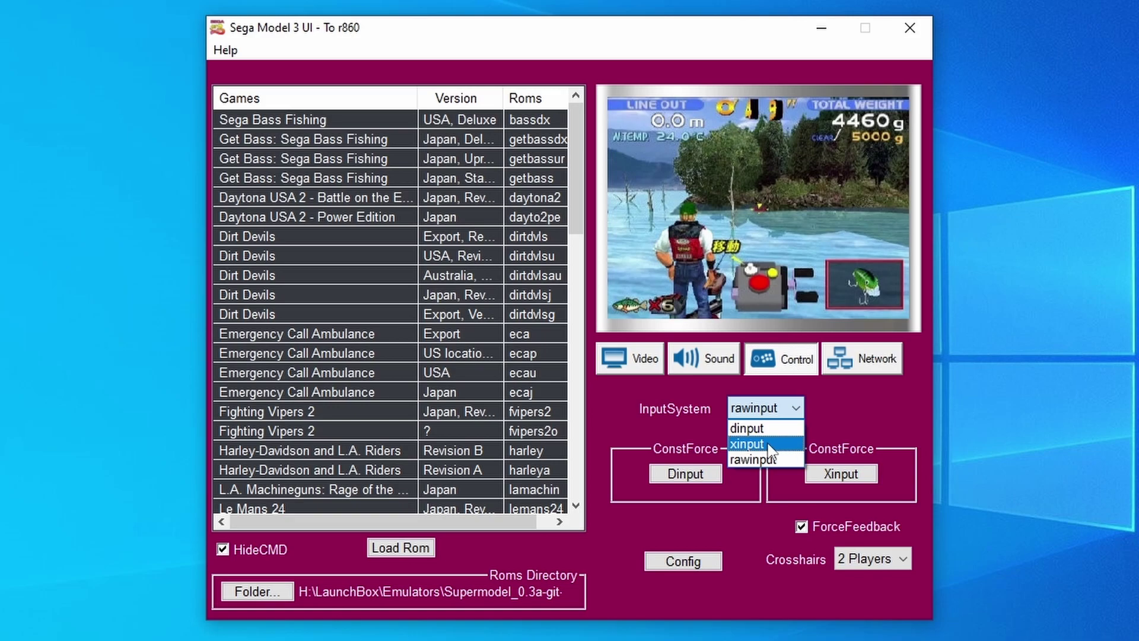
left_click(769, 454)
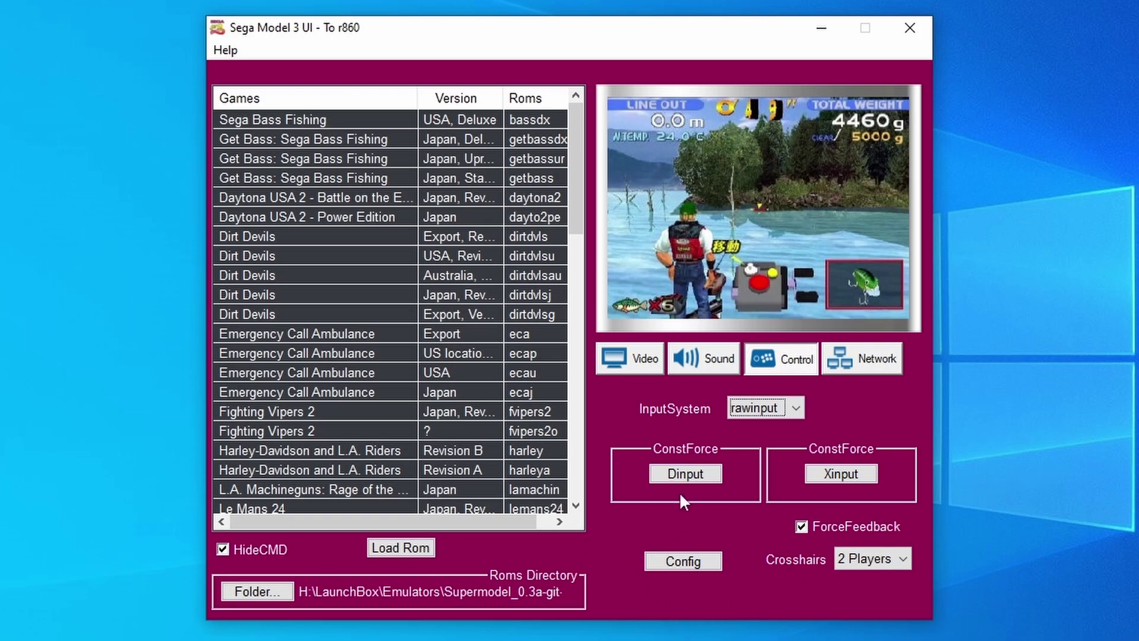
Step: Open the input configuration and assign the first gun's right button to P1 Start to identify its mouse number
left_click(681, 565)
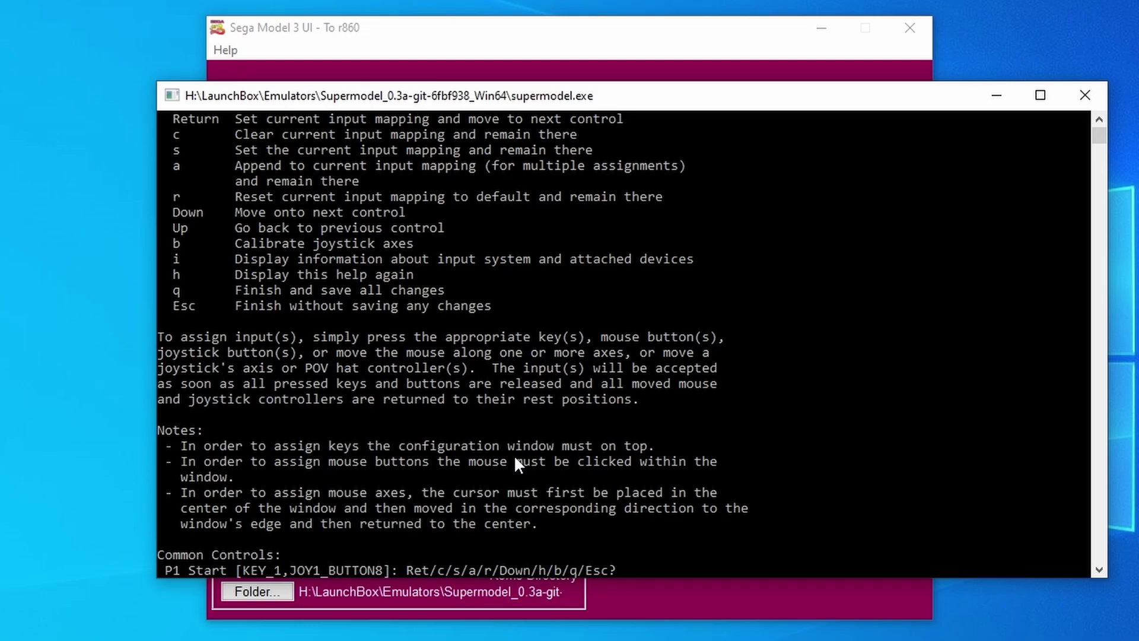
key("Return")
right_click(541, 379)
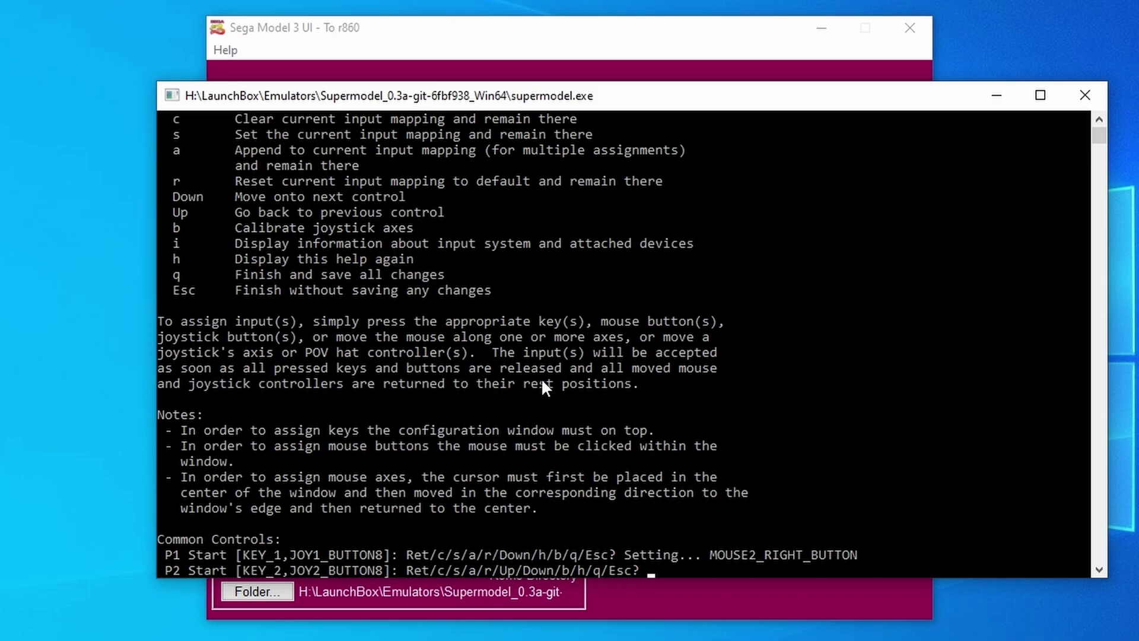
left_click(752, 555)
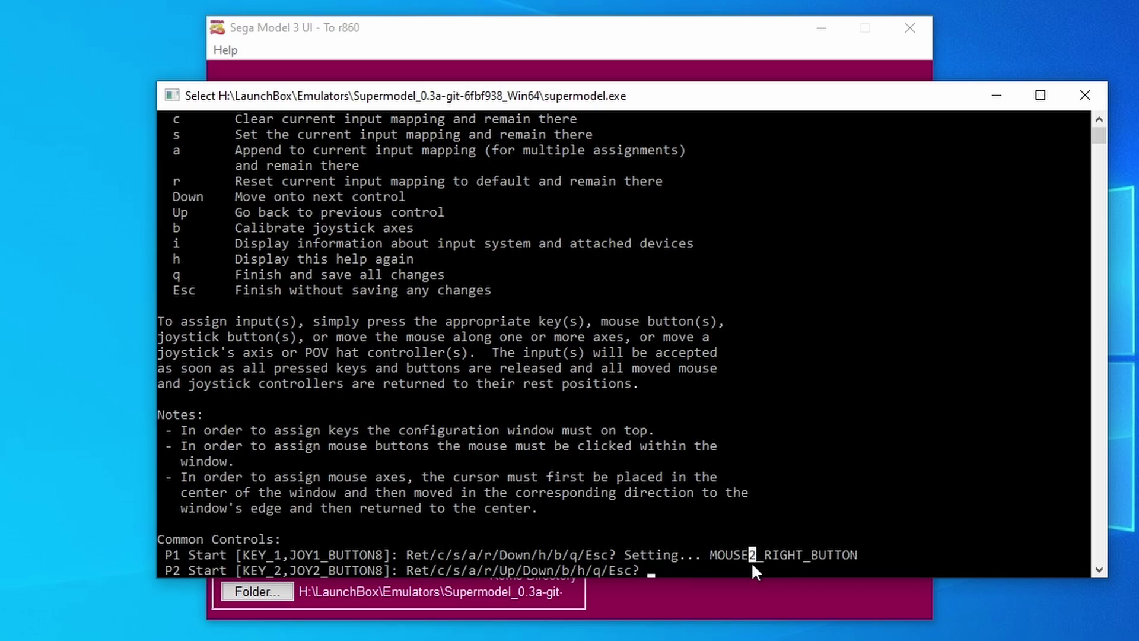
Step: Assign the other gun's right button to P2 Start to identify its mouse number, and close the configuration without saving
key("Return")
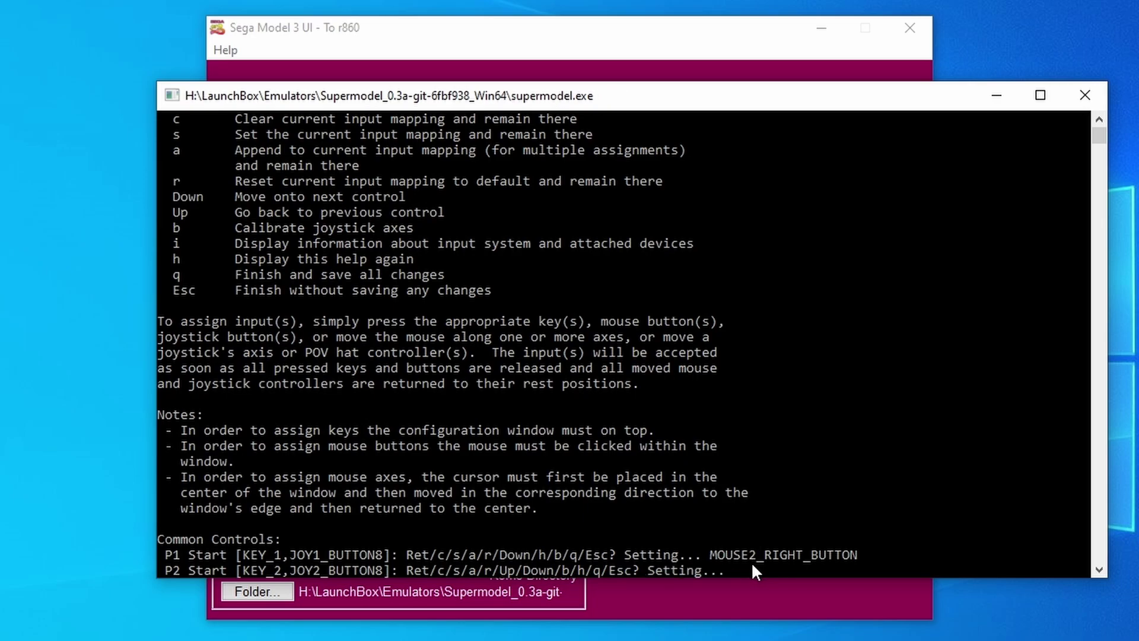
right_click(745, 425)
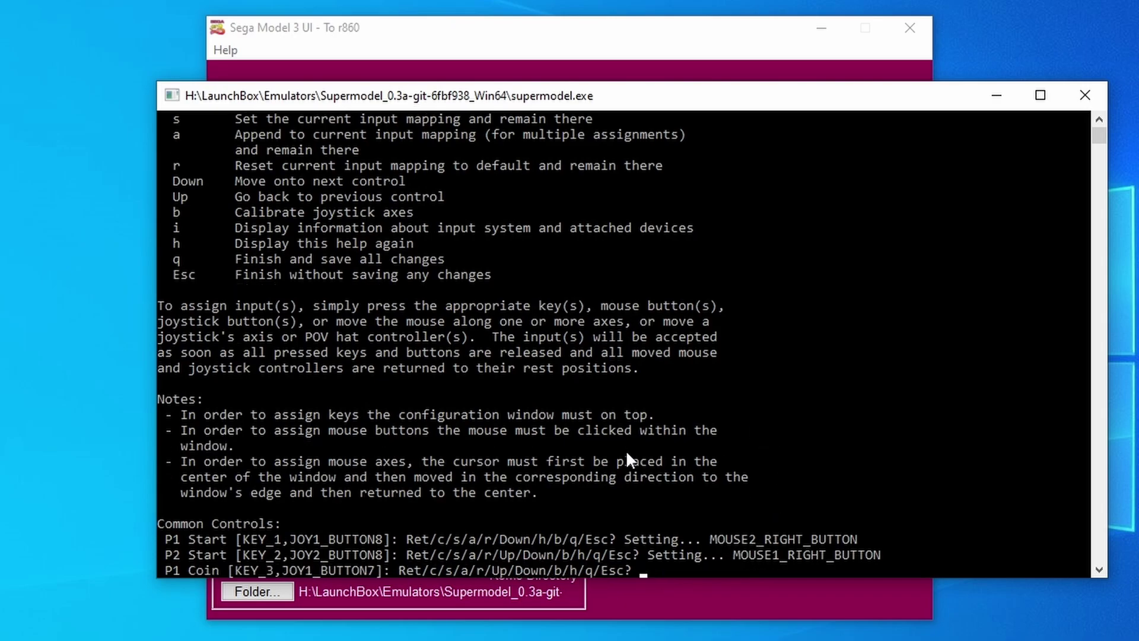
left_click(775, 555)
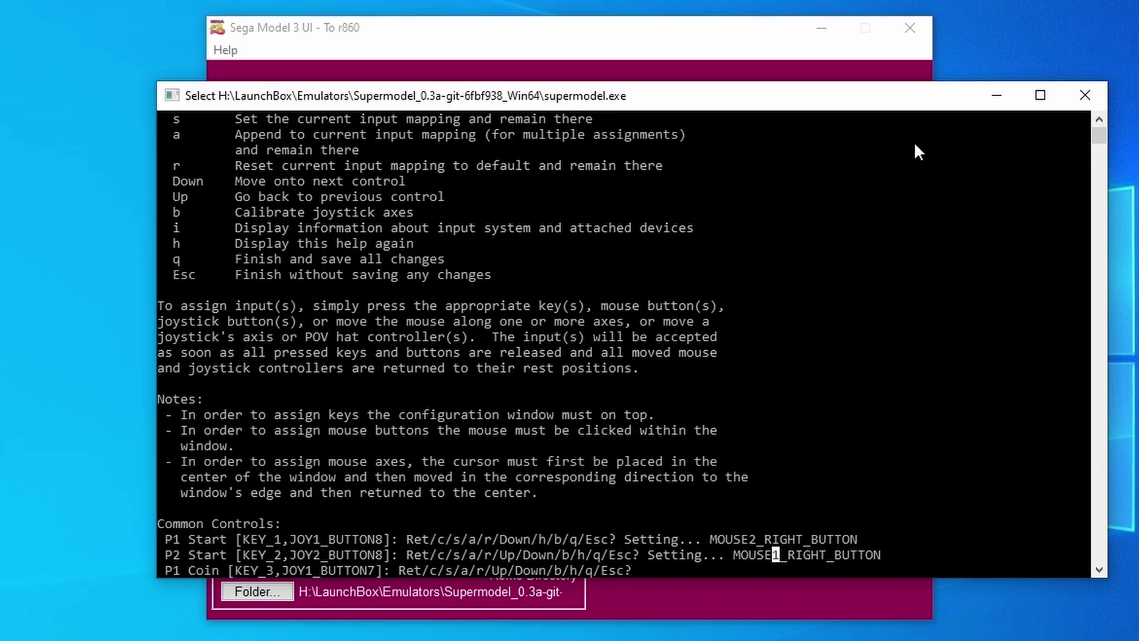
left_click(1085, 95)
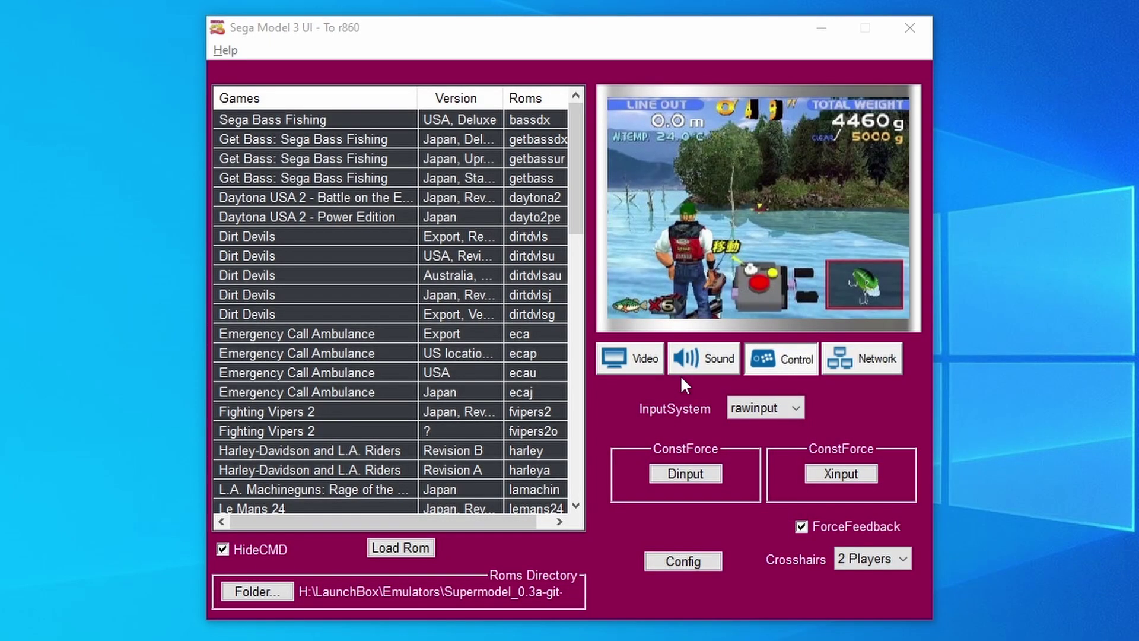
Step: Set the emulator's input system to xinput
left_click(772, 408)
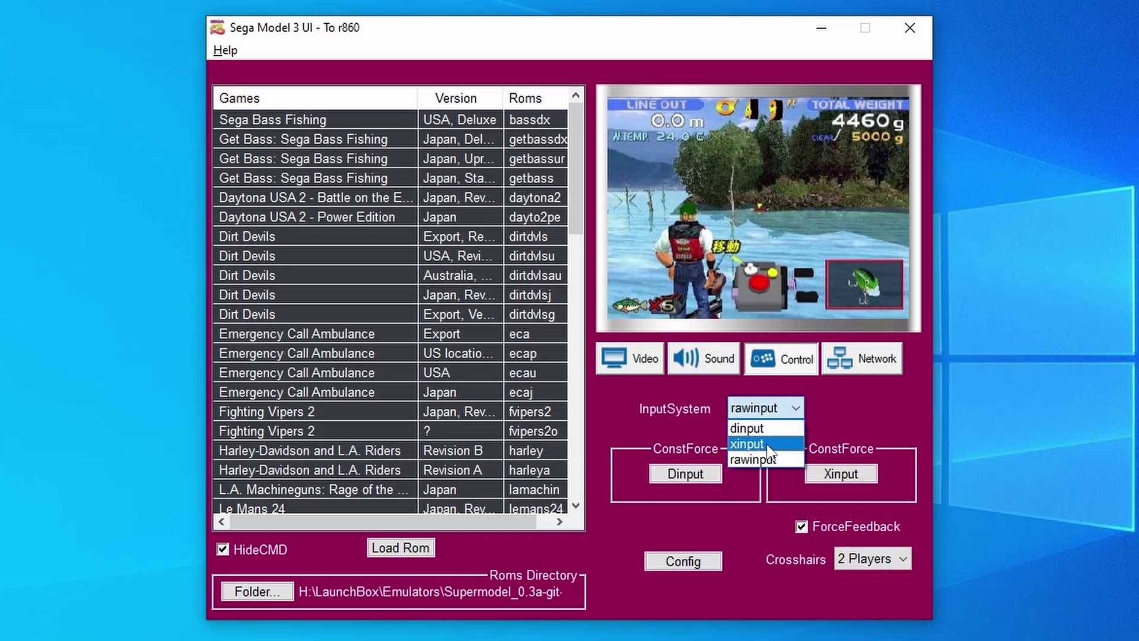
left_click(772, 445)
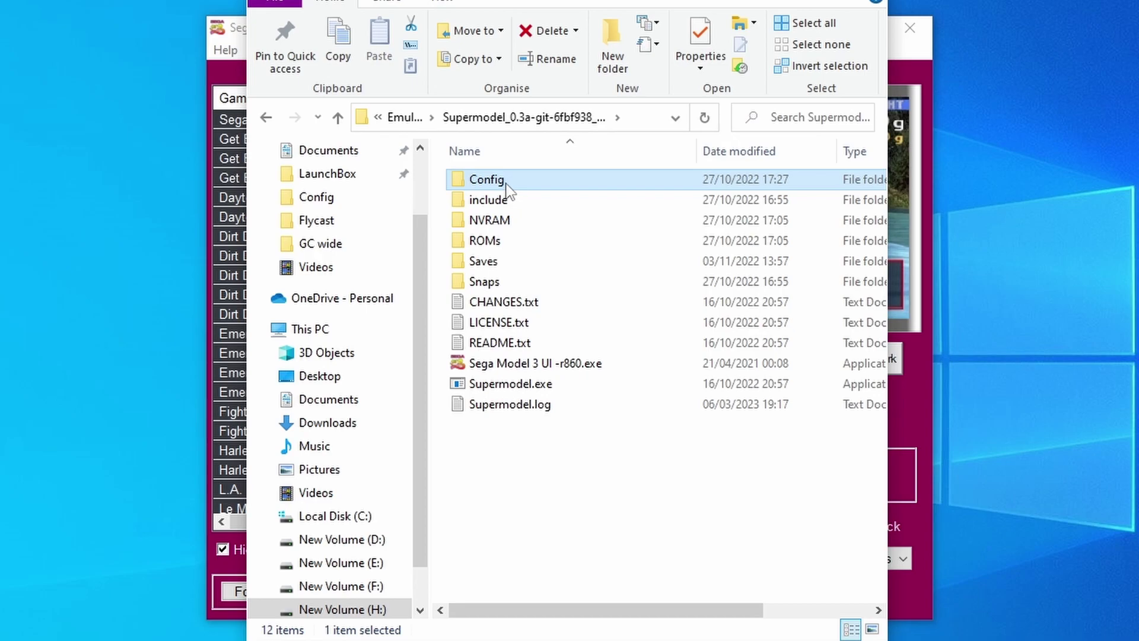
Step: Open Supermodel.ini from the emulator's Config folder in File Explorer and go to the Light guns (Lost World) section
double_click(511, 191)
left_click(515, 250)
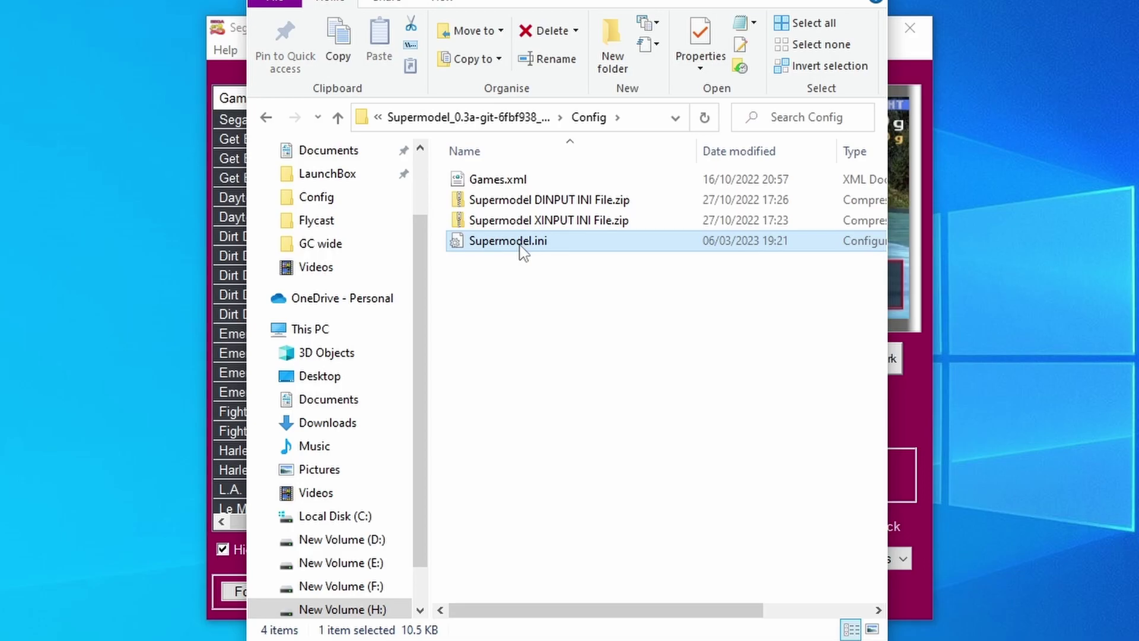
double_click(514, 241)
left_click_drag(1028, 21, 1047, 488)
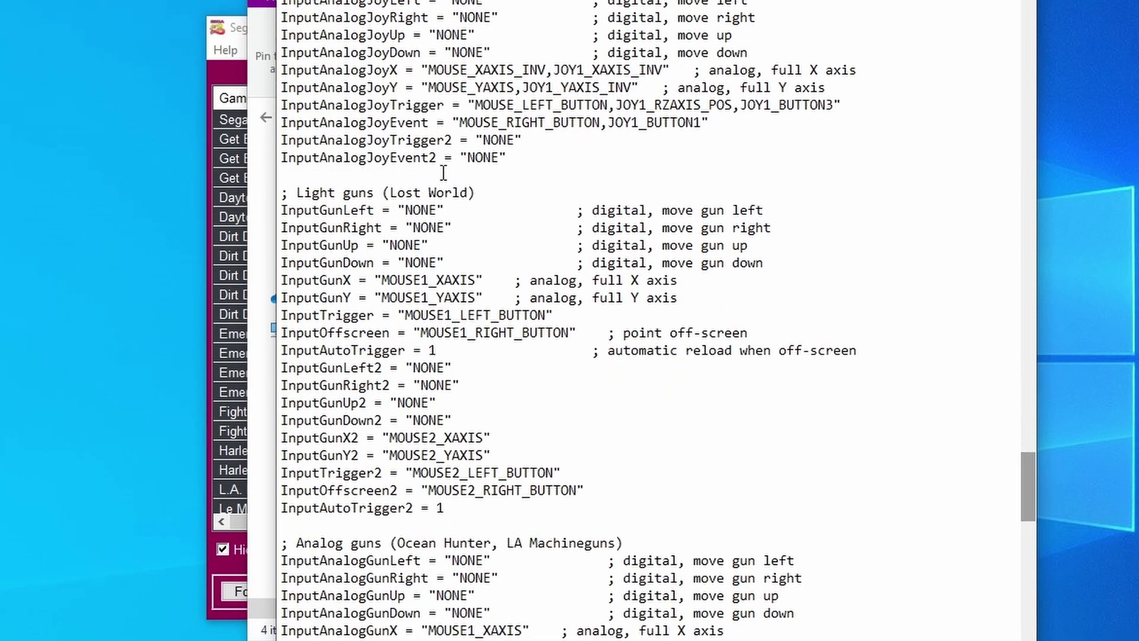
Step: Examine the axis, trigger and offscreen mouse assignments of both guns in the Light guns (Lost World) section
left_click_drag(383, 193, 476, 196)
left_click(477, 196)
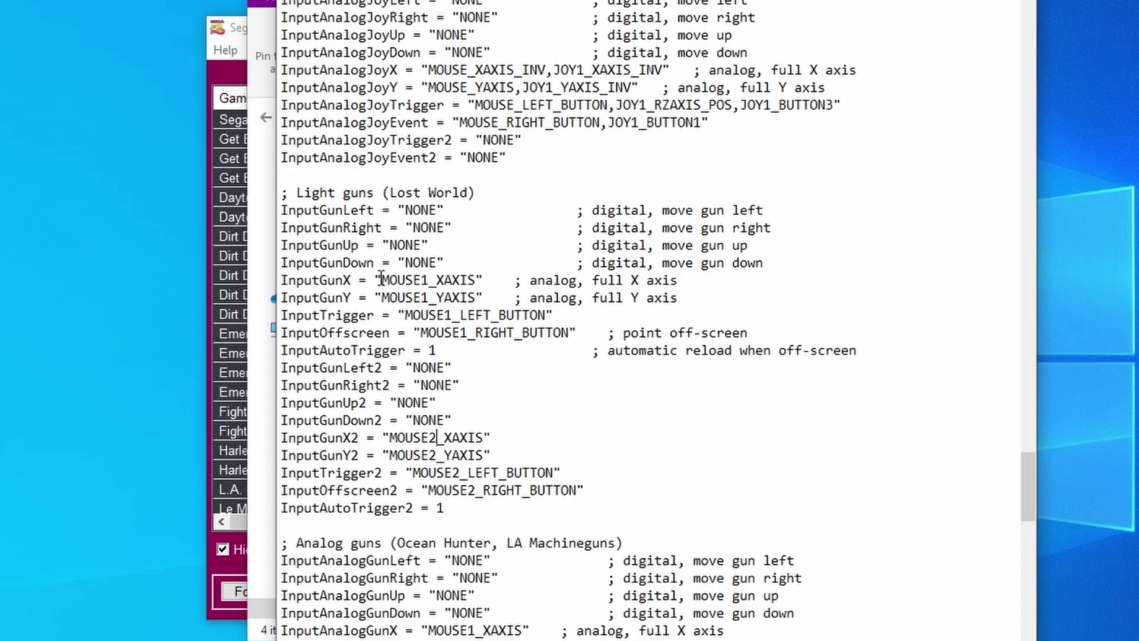
left_click_drag(381, 281, 445, 280)
left_click(445, 280)
left_click_drag(382, 297, 474, 331)
left_click(466, 297)
left_click(481, 315)
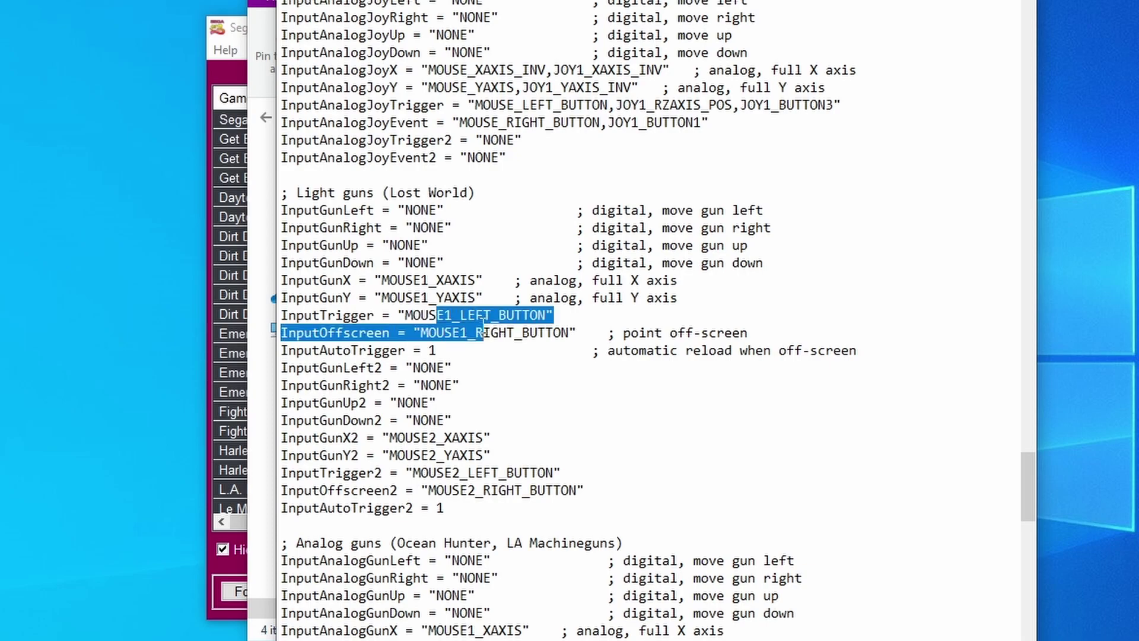
left_click(482, 326)
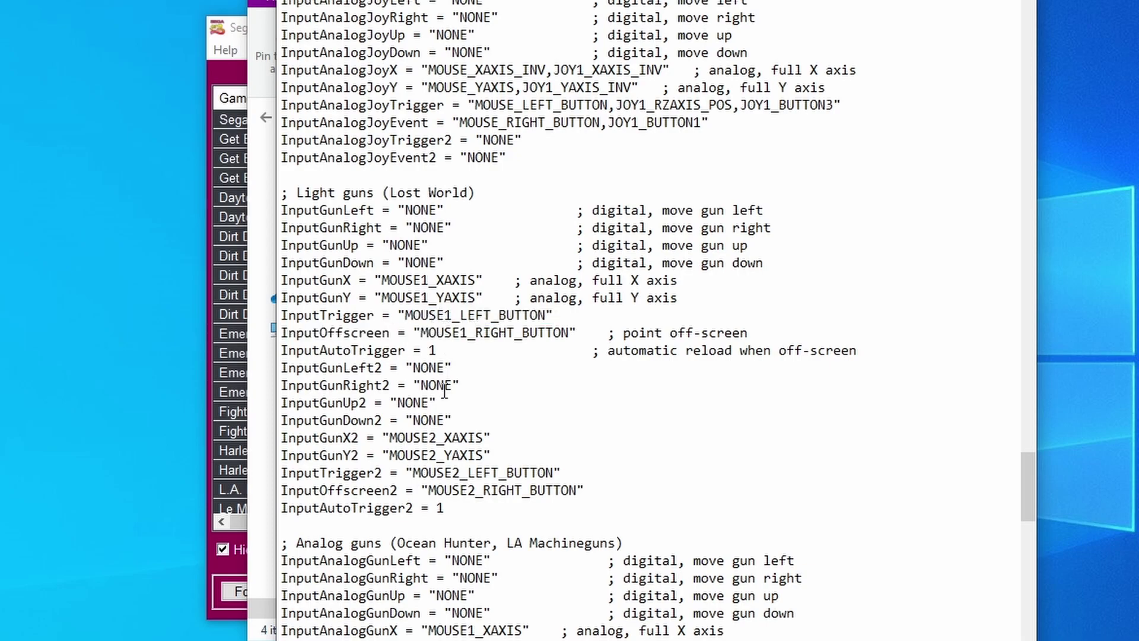
left_click(414, 280)
left_click(445, 455)
Step: Change the first light gun's axes to mouse 5, with InputGunX as MOUSE5_XAXIS and InputGunY as MOUSE5_YAXIS
left_click(427, 282)
key("BackSpace")
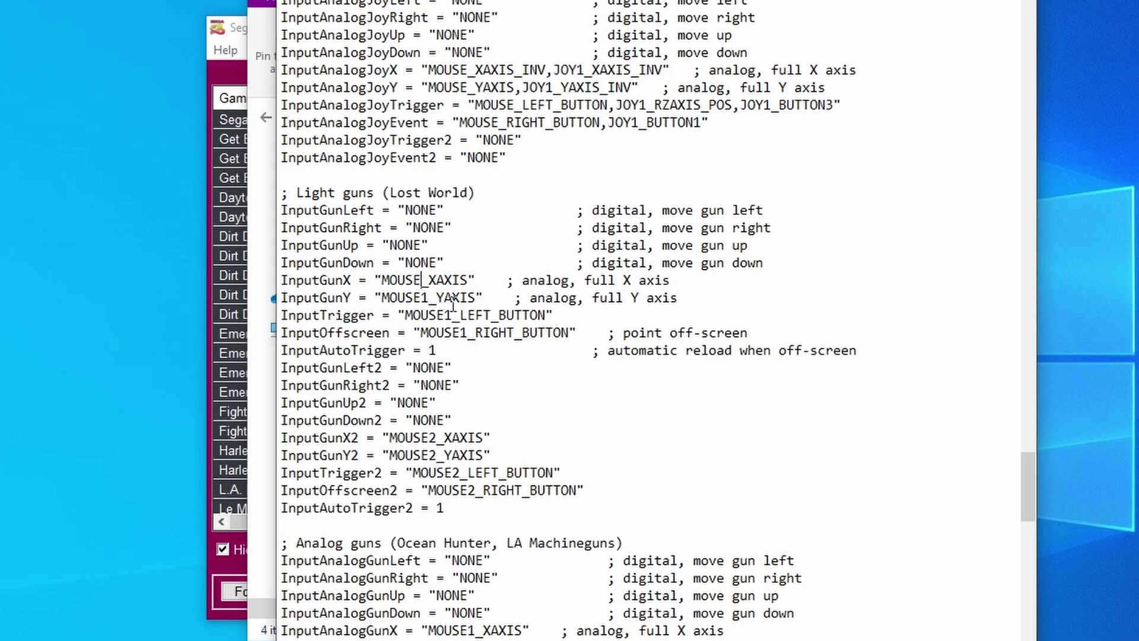
type("5")
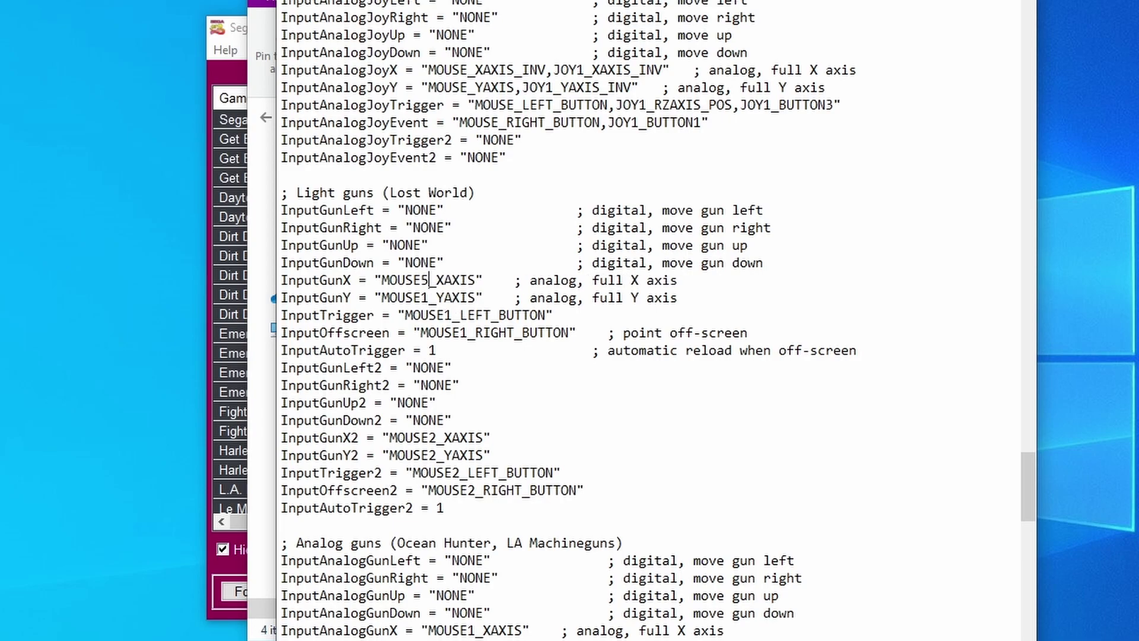
left_click(431, 297)
key("BackSpace")
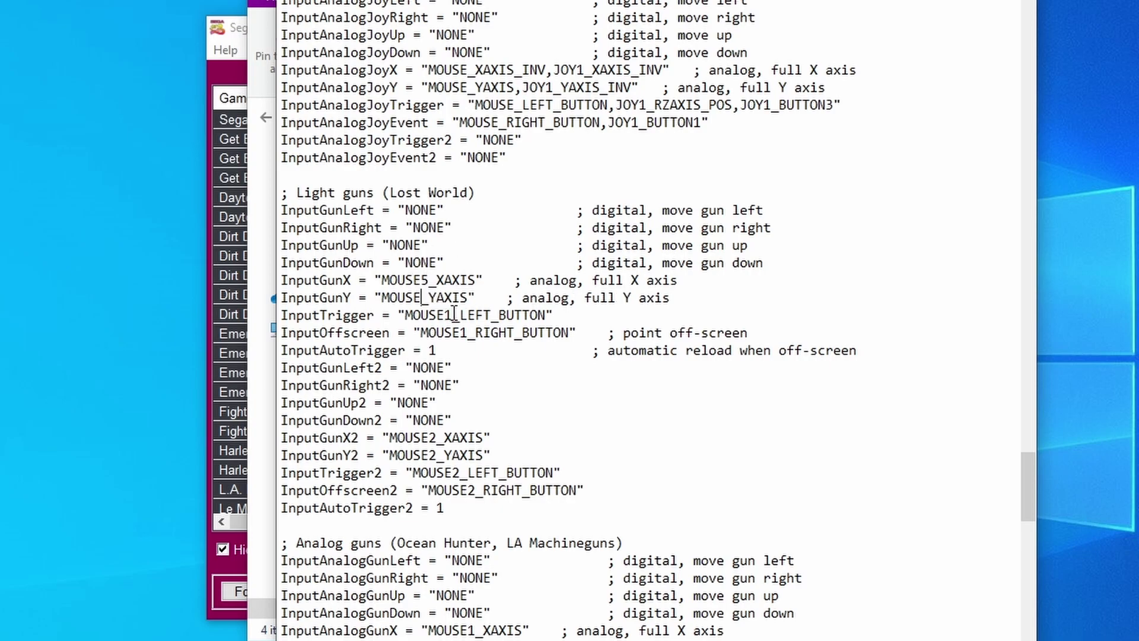
type("5")
Step: Set the light gun's InputTrigger to MOUSE5_LEFT_BUTTON and InputOffscreen to MOUSE5_RIGHT_BUTTON
left_click(453, 315)
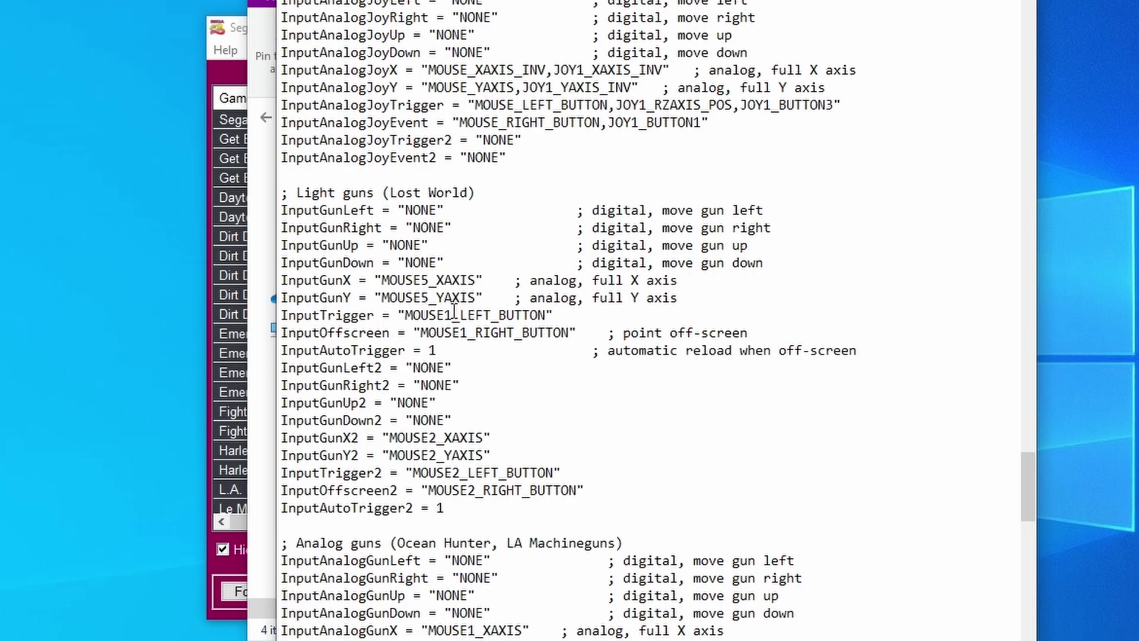
key("BackSpace")
type("5")
left_click(468, 335)
key("BackSpace")
type("5")
Step: Change the second light gun's axes to mouse 6, with InputGunX2 as MOUSE6_XAXIS and InputGunY2 as MOUSE6_YAXIS
left_click(436, 437)
key("BackSpace")
type("6")
key("Down")
key("BackSpace")
type("6")
Step: Set InputTrigger2 to MOUSE6_LEFT_BUTTON and InputOffscreen2 to MOUSE6_RIGHT_BUTTON, and save the file
left_click(460, 472)
key("BackSpace")
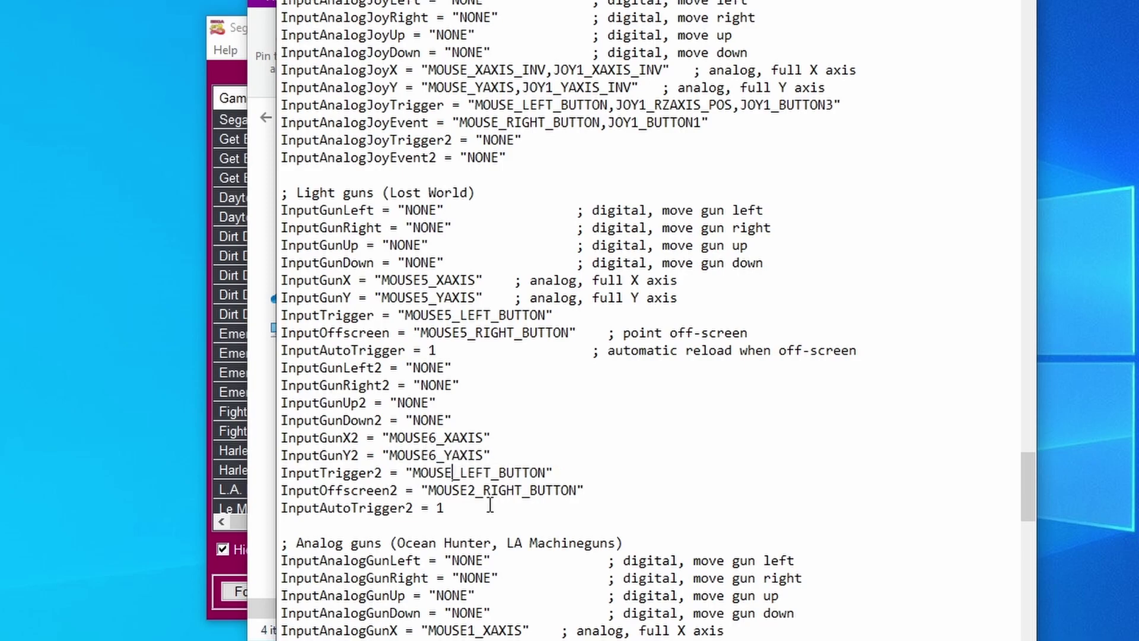
type("6")
left_click(476, 492)
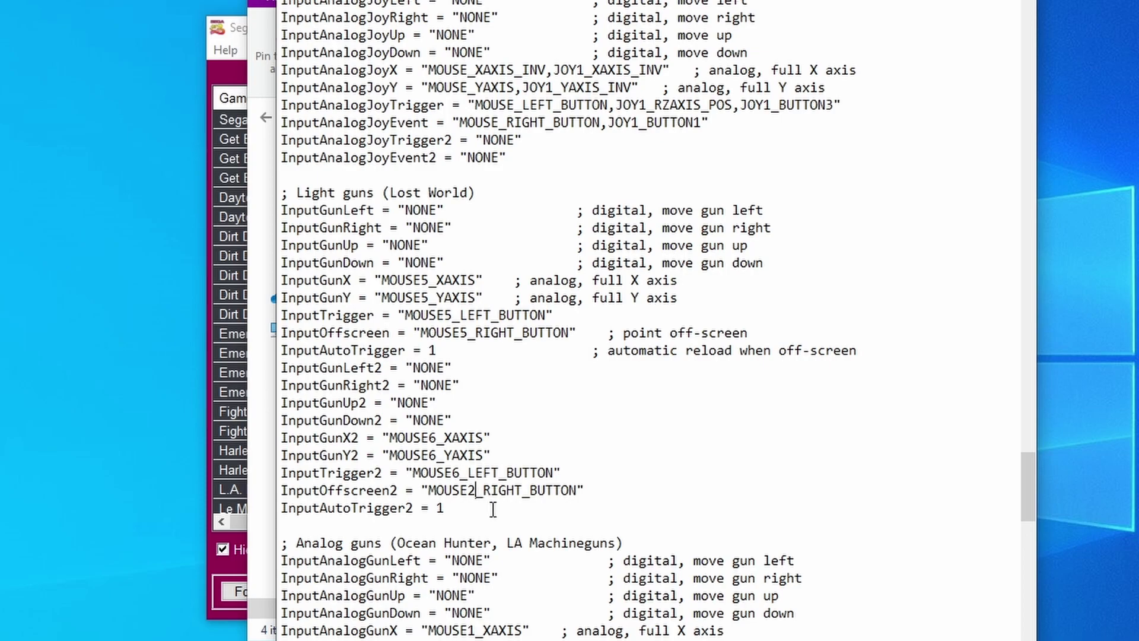
key("BackSpace")
type("6")
left_click(264, 1)
mouse_move(332, 13)
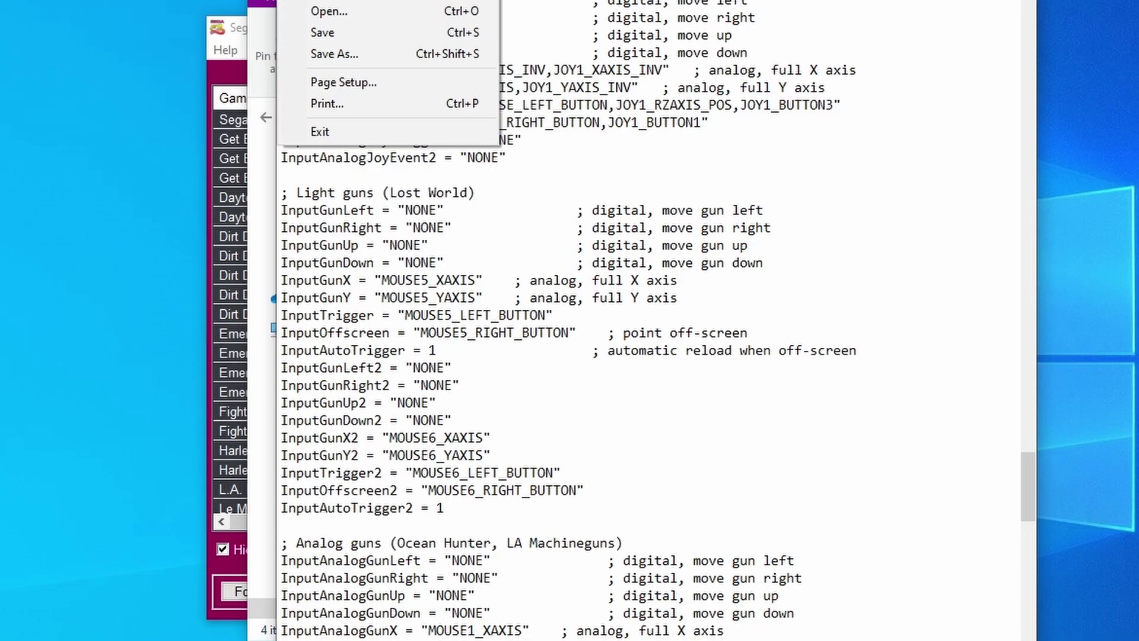
left_click(356, 30)
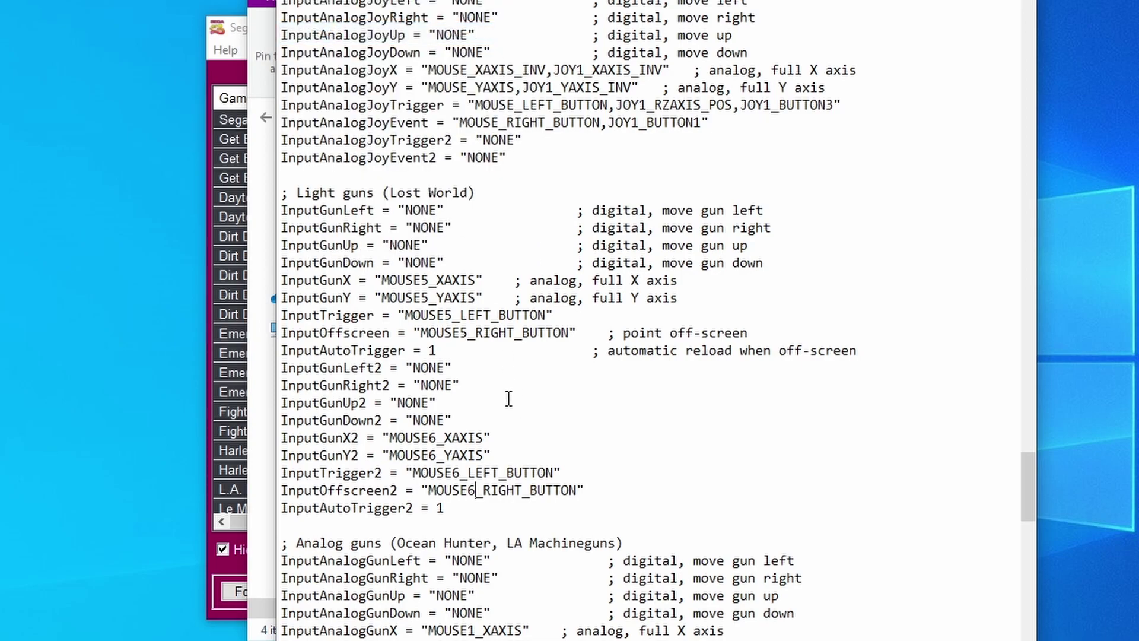